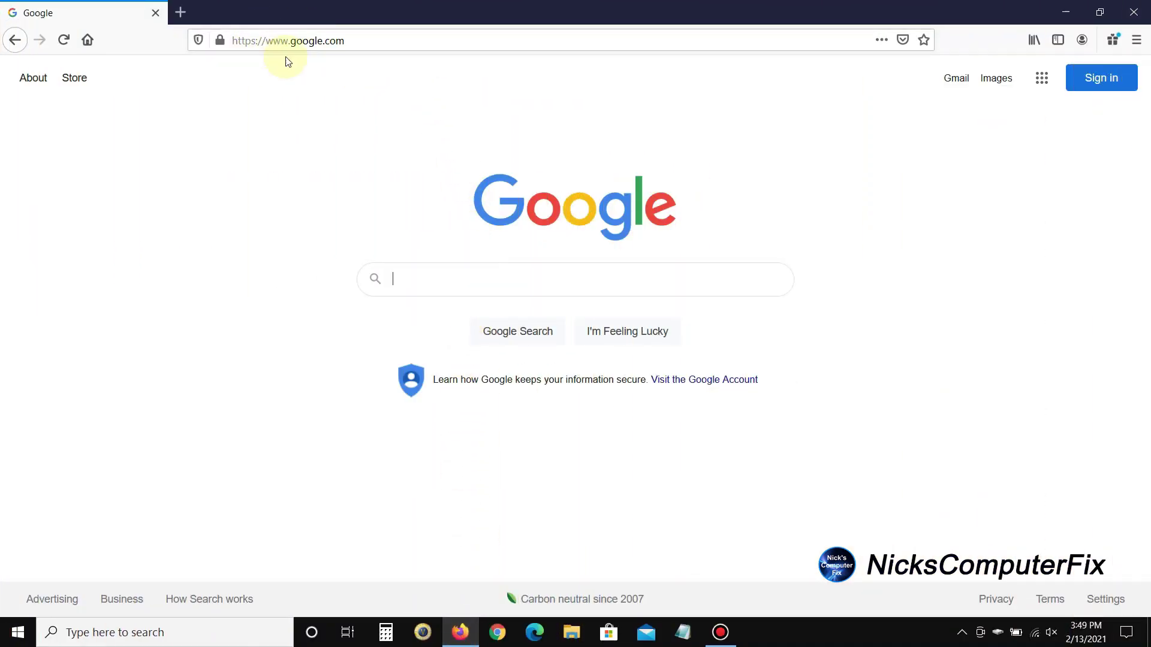
Bring up the paste options in Firefox's address bar to enter ij.start.canon.
{"action": "right_click", "coordinate": [240, 37]}
Load ij.start.canon and start printer setup from the Welcome page's Set Up (Start Here).
{"action": "left_click", "coordinate": [276, 105]}
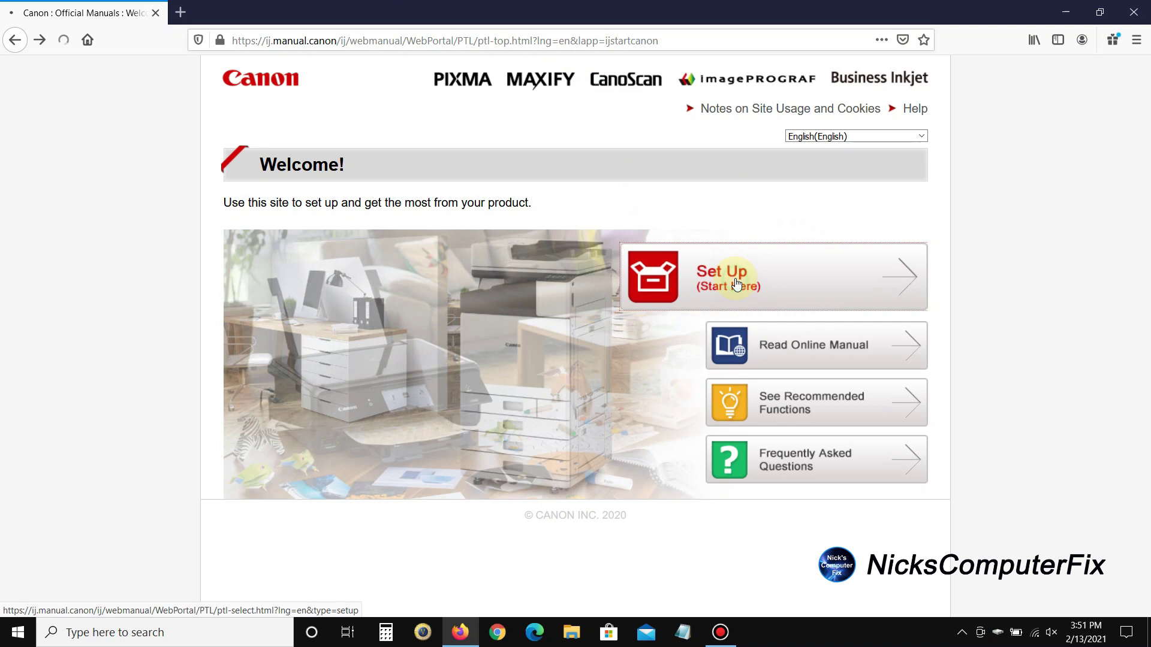
{"action": "left_click", "coordinate": [780, 273]}
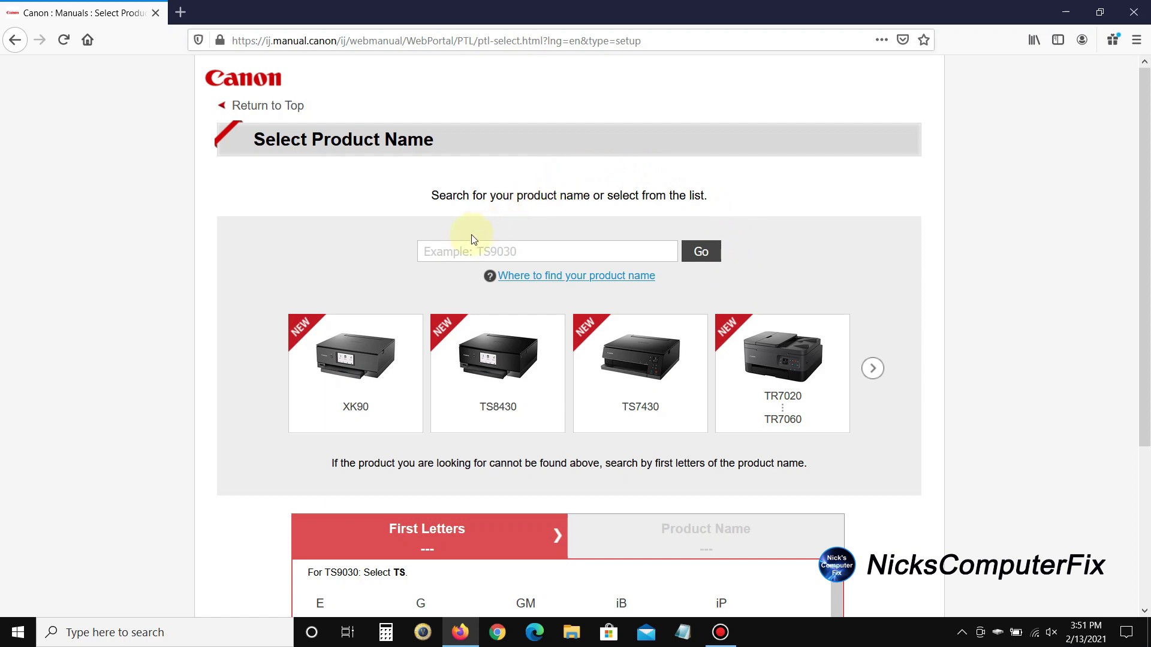
Search the product list for tr4522 to reach the TR4522 Setup page.
{"action": "left_click", "coordinate": [465, 249]}
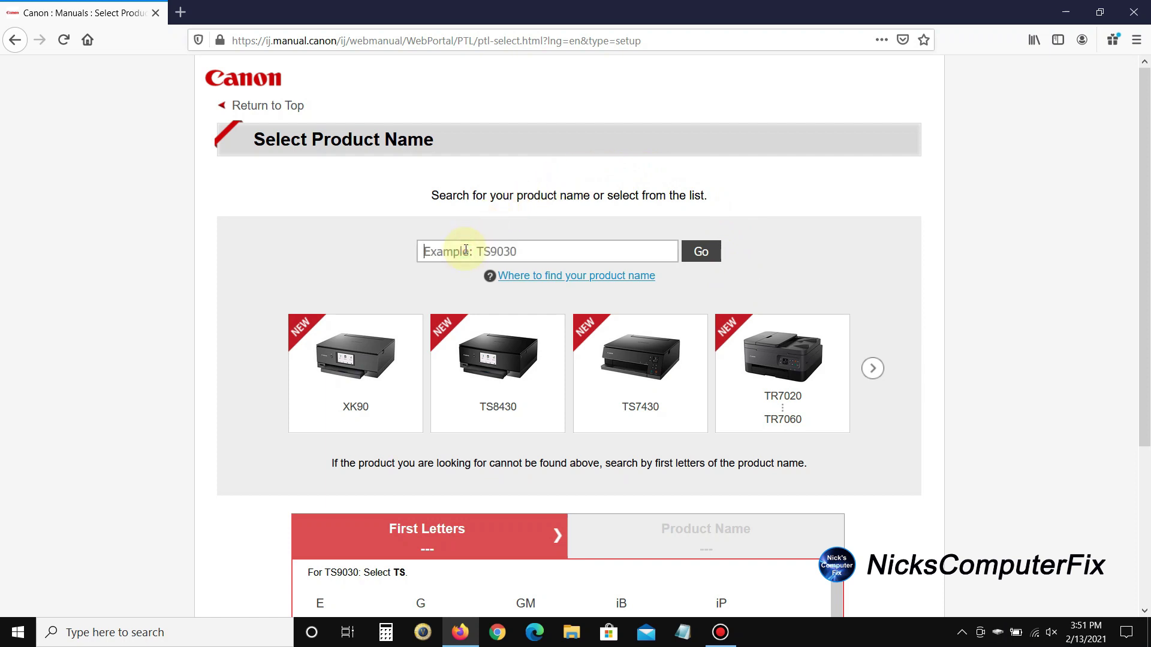
{"action": "type", "text": "tr4522"}
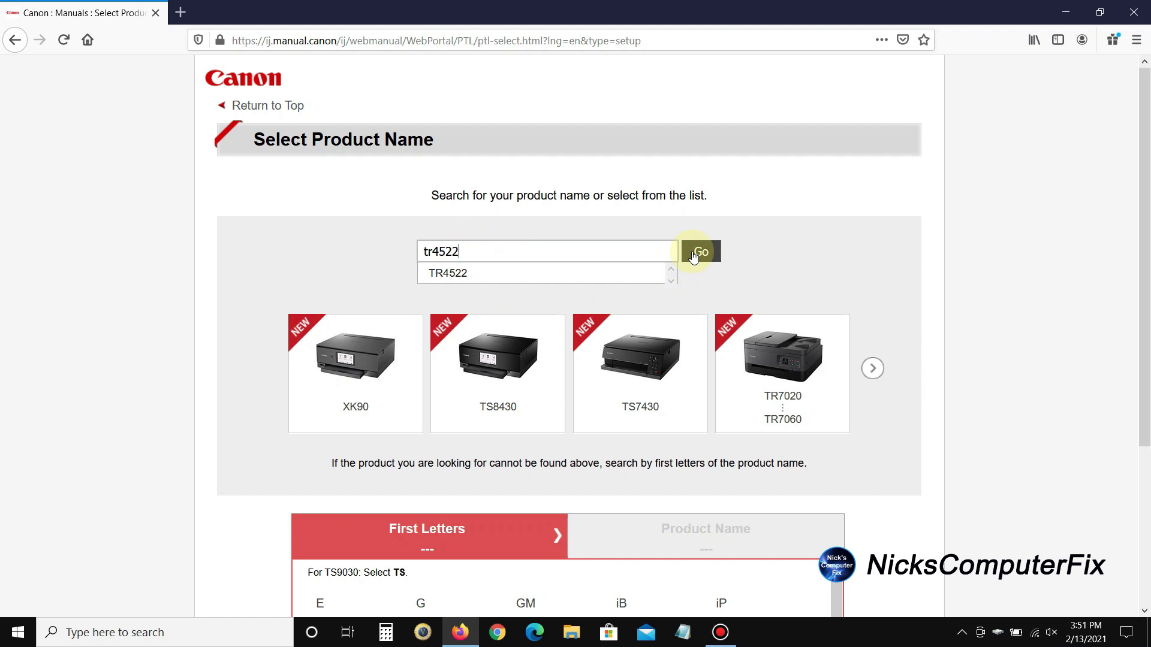
{"action": "left_click", "coordinate": [695, 252]}
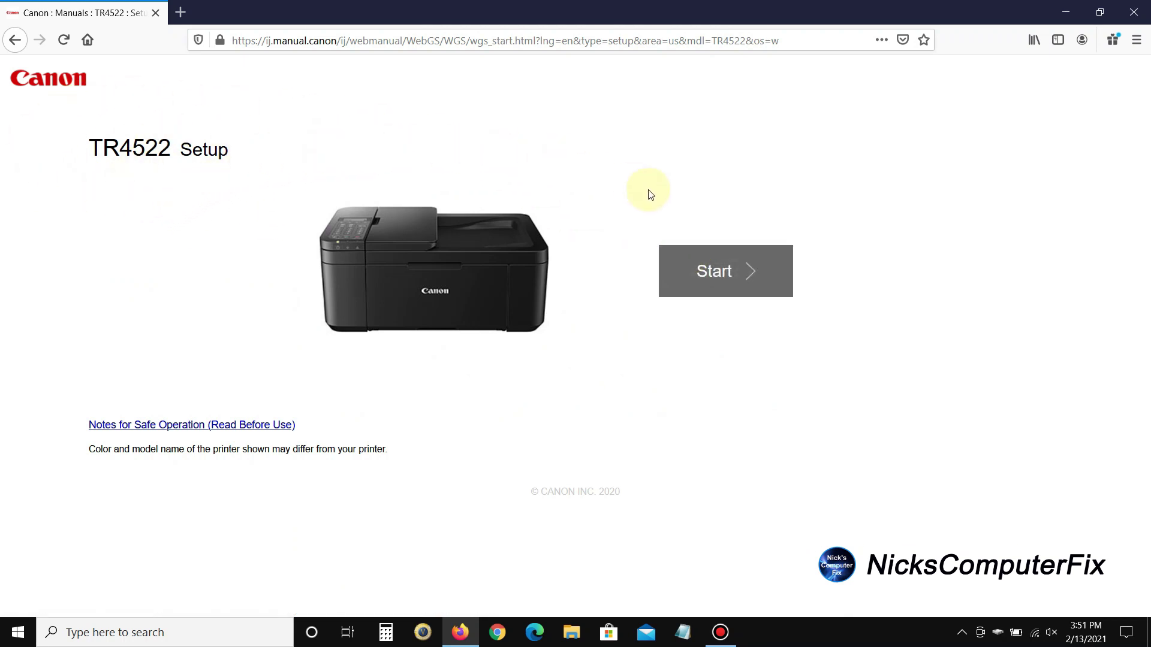
Start the TR4522 guide and step through every printer preparation slide, including paper loading, to completion.
{"action": "left_click_drag", "start_coordinate": [670, 380], "coordinate": [756, 280]}
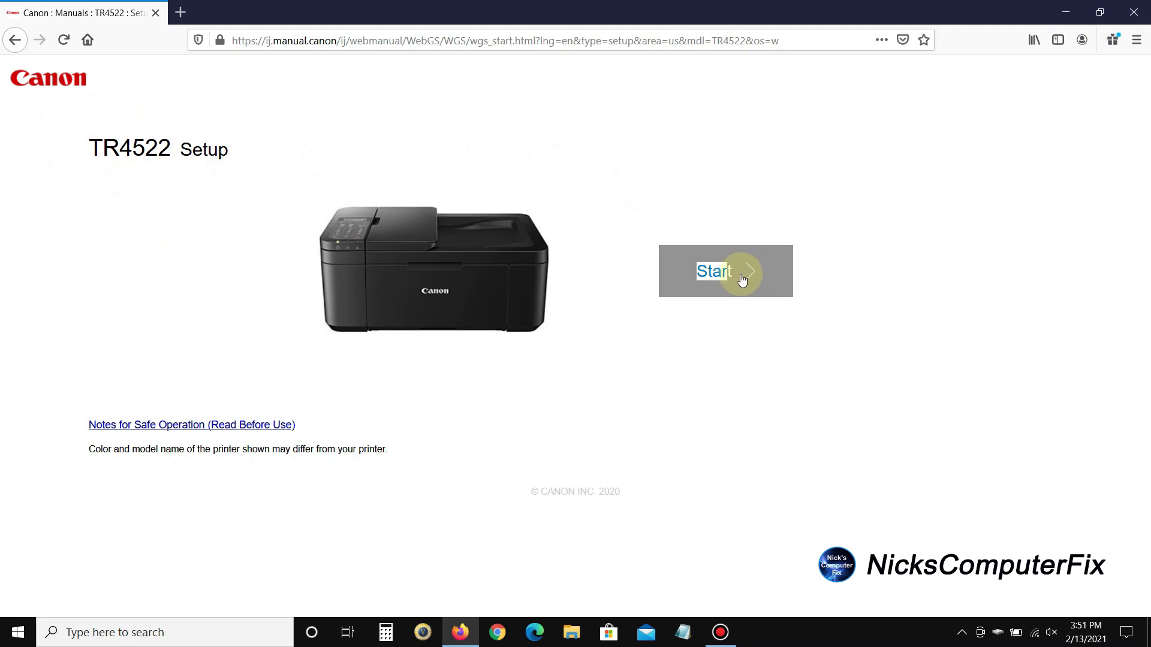
{"action": "left_click", "coordinate": [740, 279]}
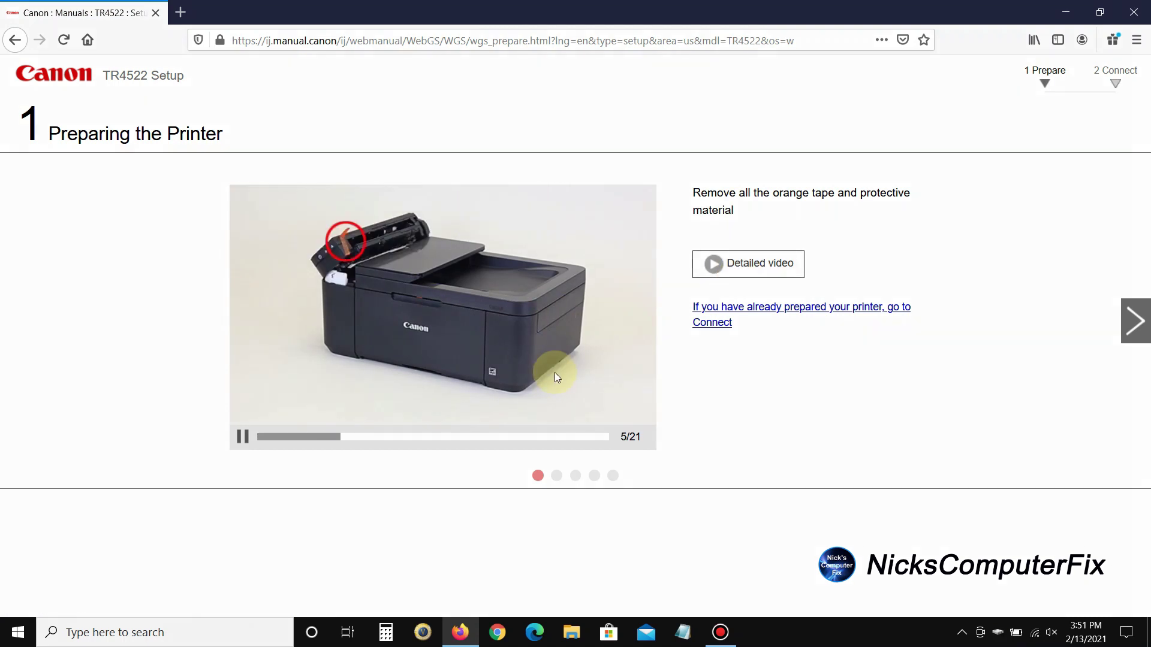
{"action": "left_click", "coordinate": [1135, 321]}
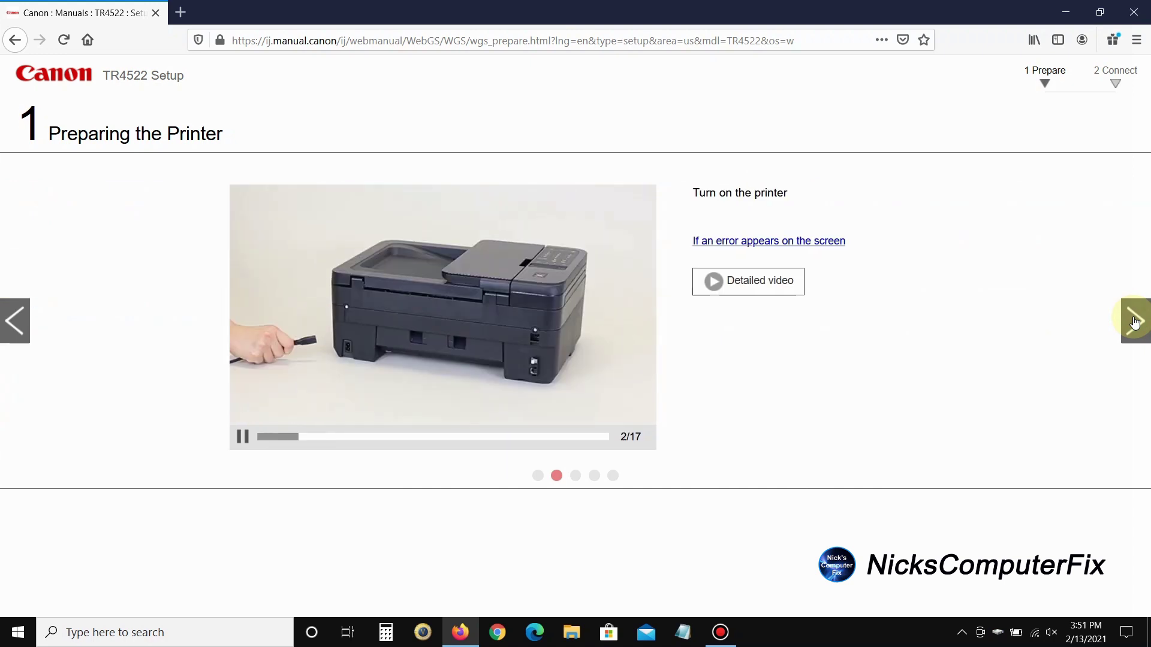
{"action": "left_click", "coordinate": [1135, 322]}
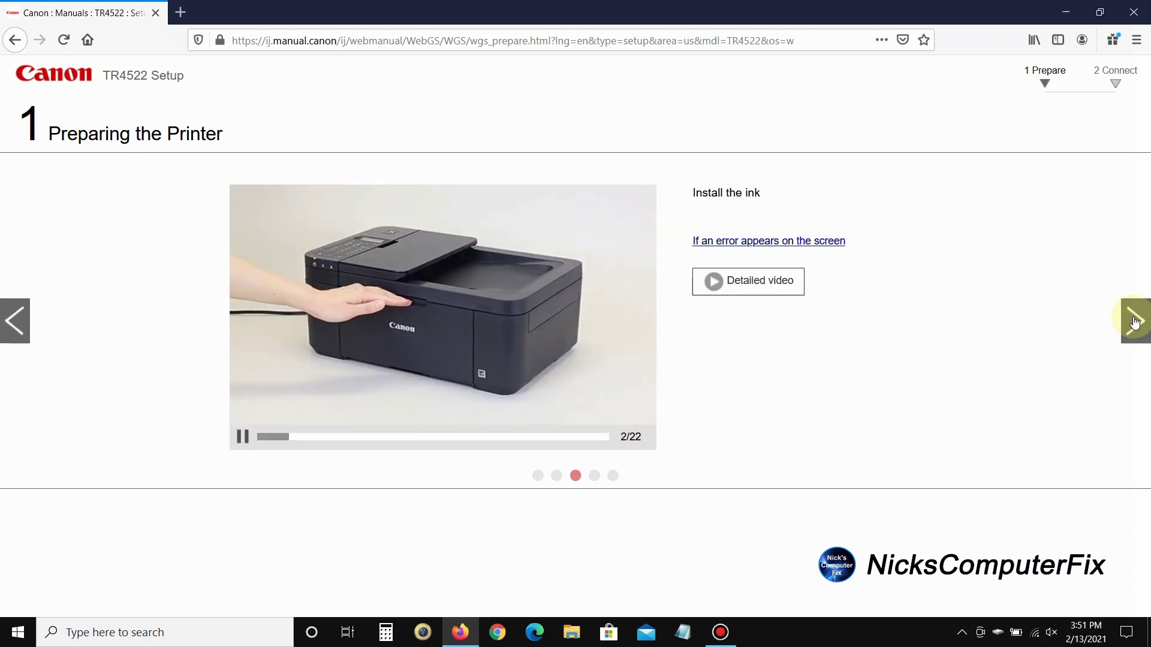
{"action": "left_click", "coordinate": [1134, 322]}
{"action": "left_click", "coordinate": [1135, 322]}
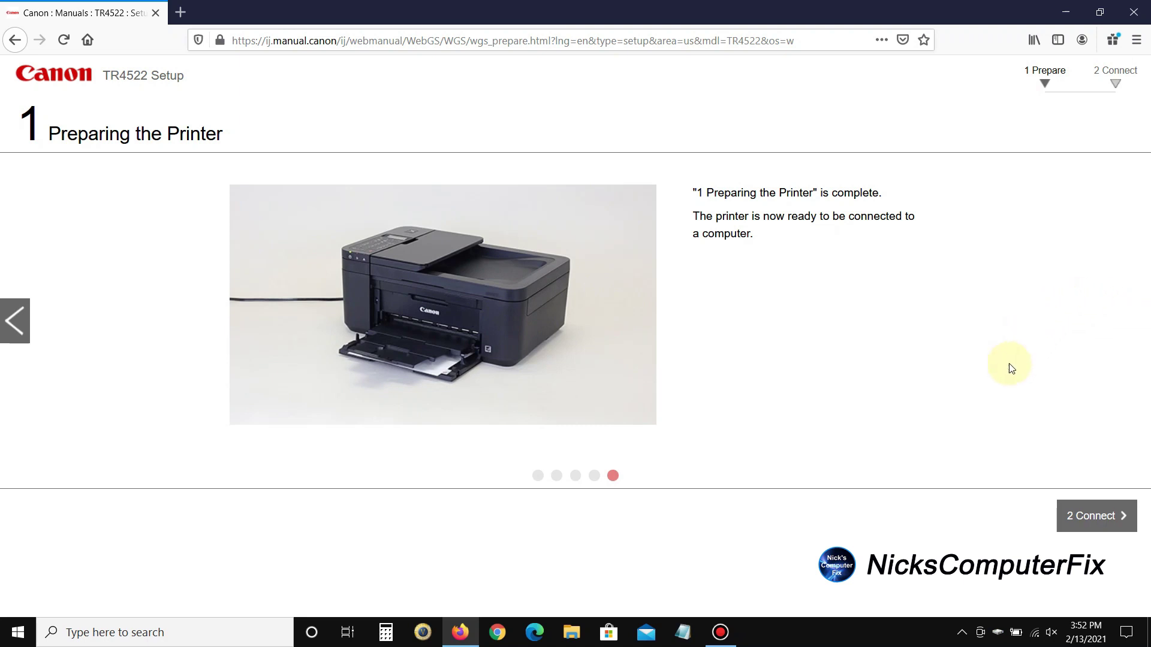
Continue to the Windows Connecting to a Computer page with the 2 Connect button.
{"action": "left_click", "coordinate": [1080, 517]}
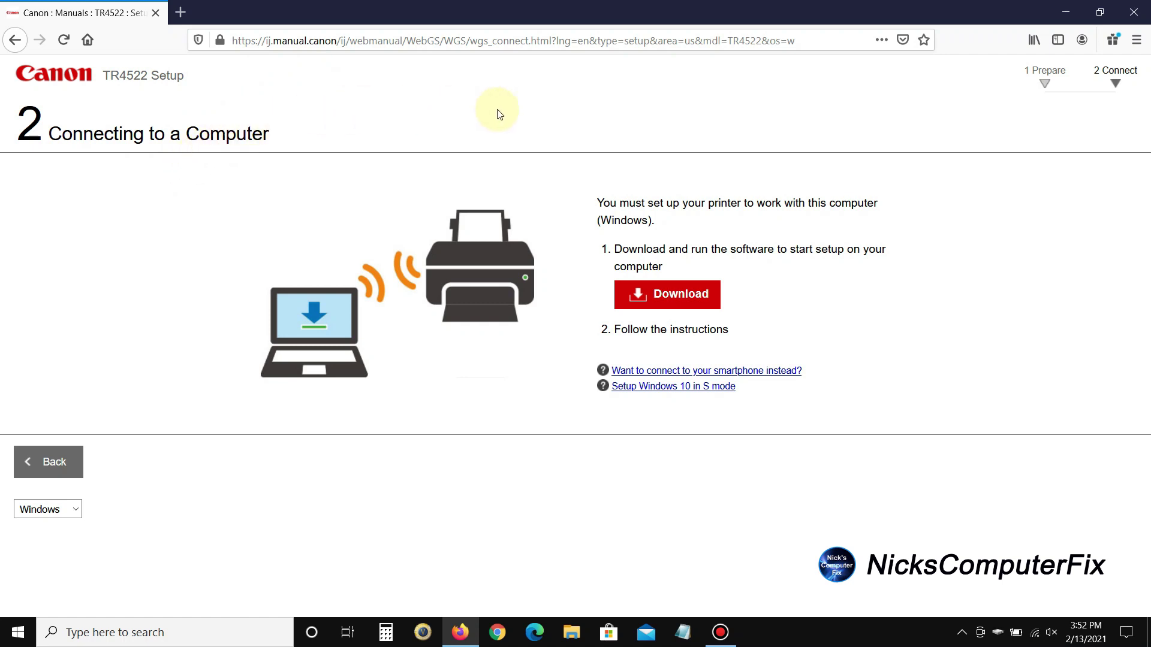
Download and save win-tr4500-1_1-n_mcd.exe, then run it from the Downloads list.
{"action": "left_click", "coordinate": [663, 295]}
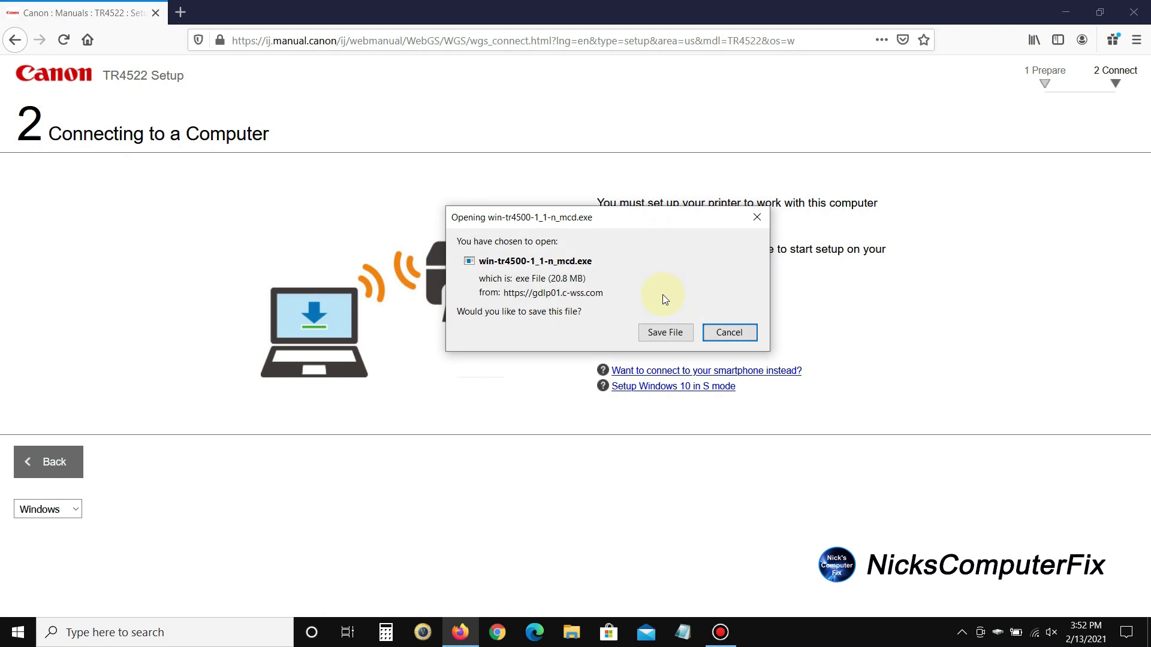
{"action": "left_click", "coordinate": [658, 338]}
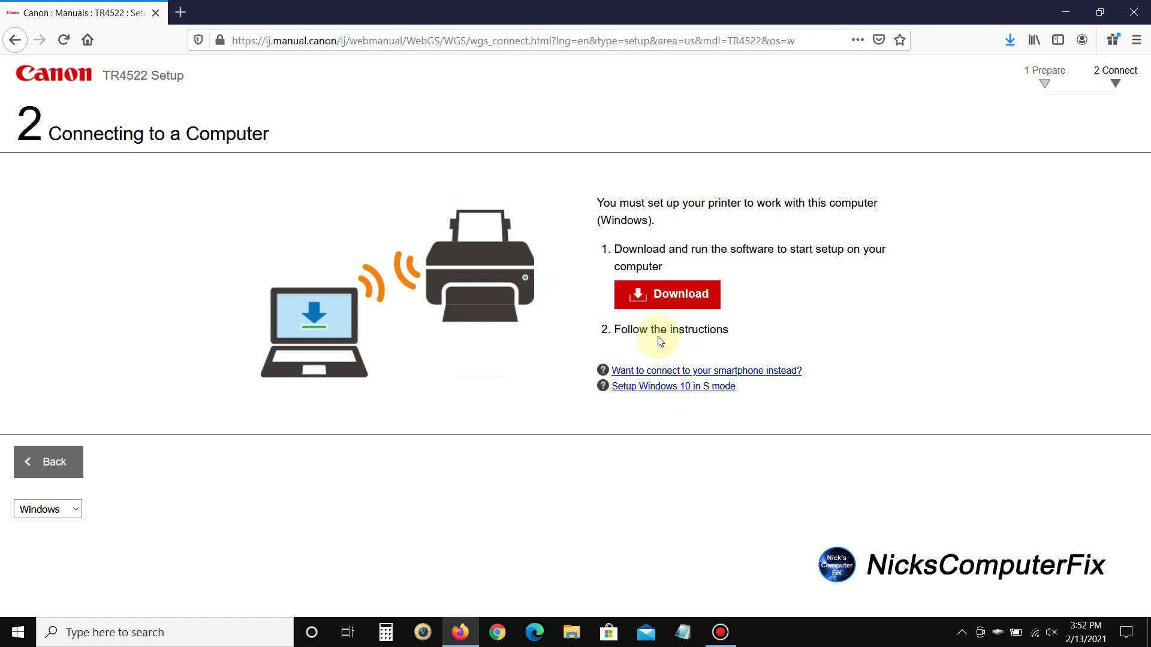
{"action": "left_click", "coordinate": [1012, 40]}
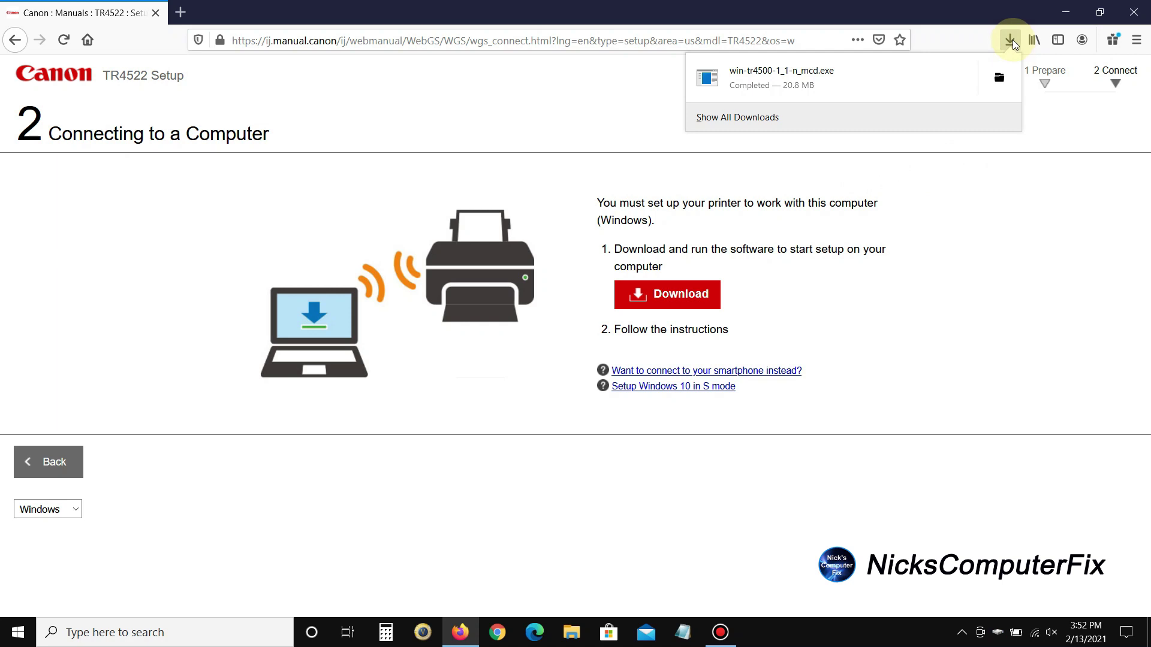
{"action": "left_click", "coordinate": [782, 71]}
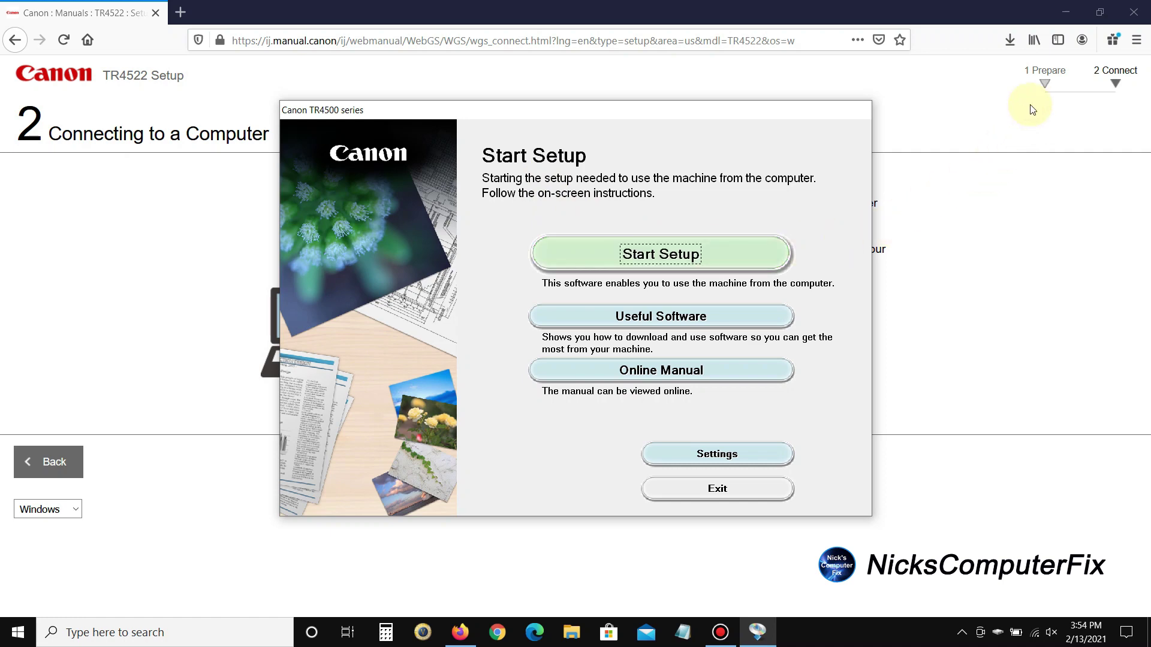
Minimise Firefox and choose Start Setup in the Canon TR4500 series installer.
{"action": "left_click", "coordinate": [1077, 7]}
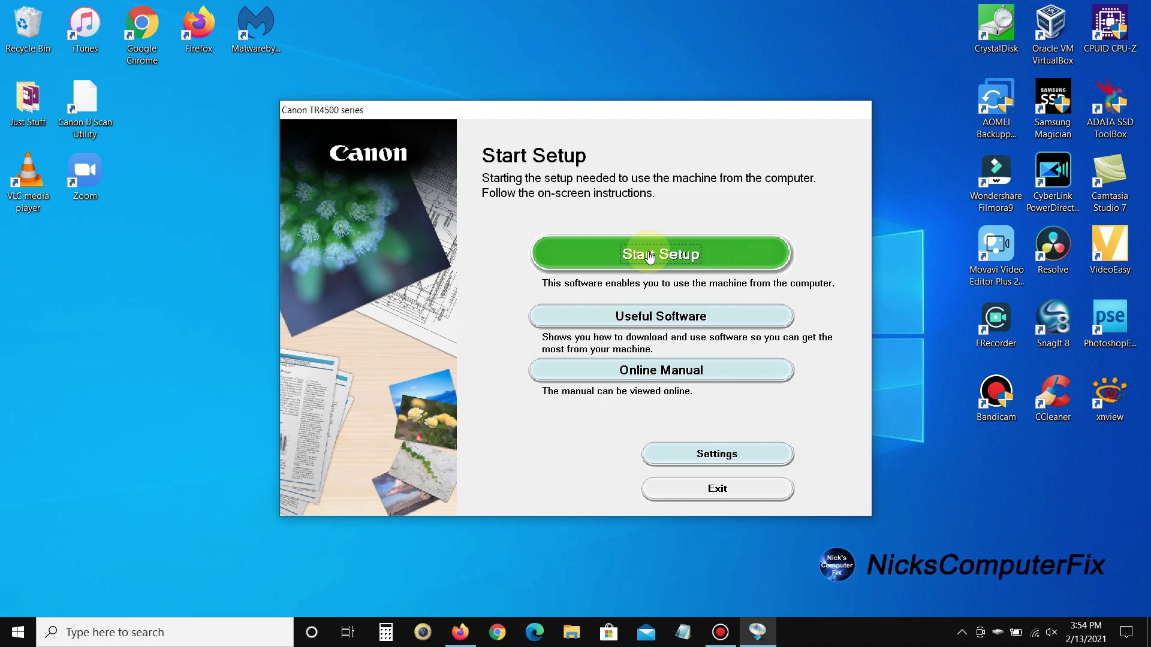
{"action": "left_click", "coordinate": [649, 254]}
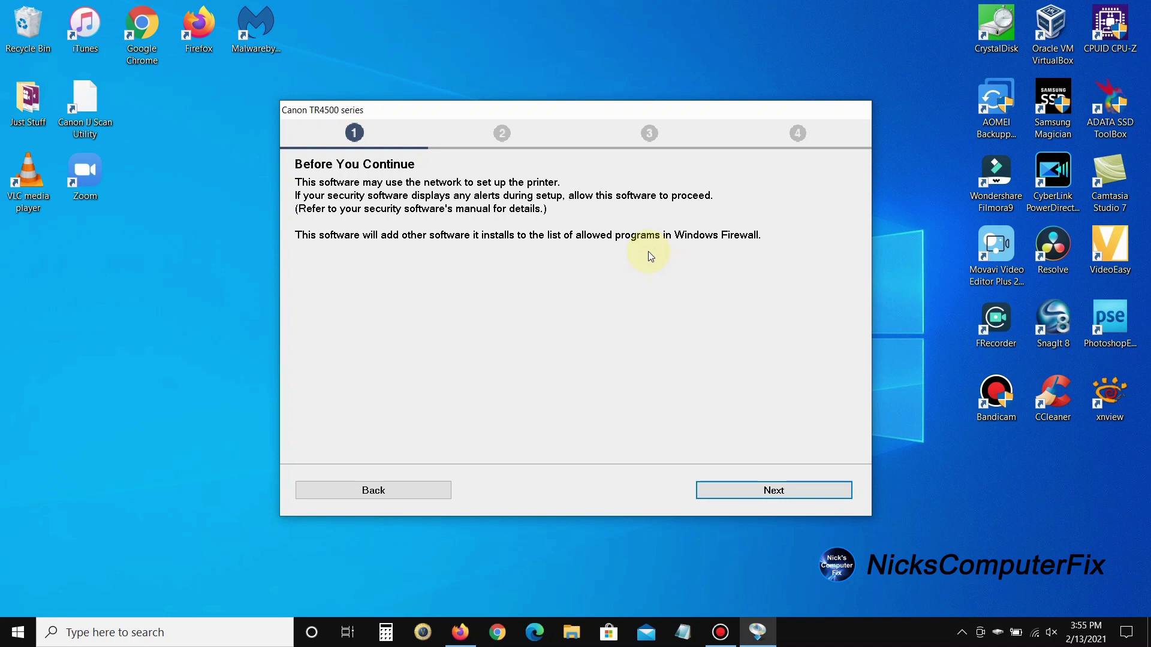
Pass the security software notice, accept the License Agreement, and agree to share printer information with Canon.
{"action": "left_click", "coordinate": [771, 489]}
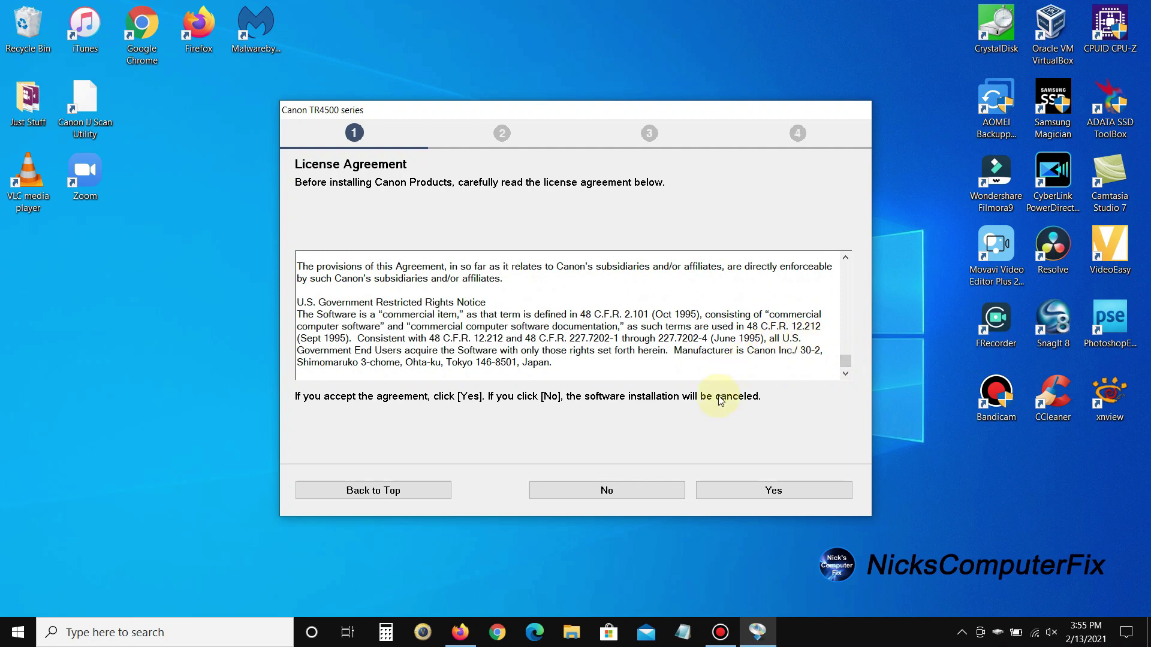
{"action": "left_click", "coordinate": [760, 496]}
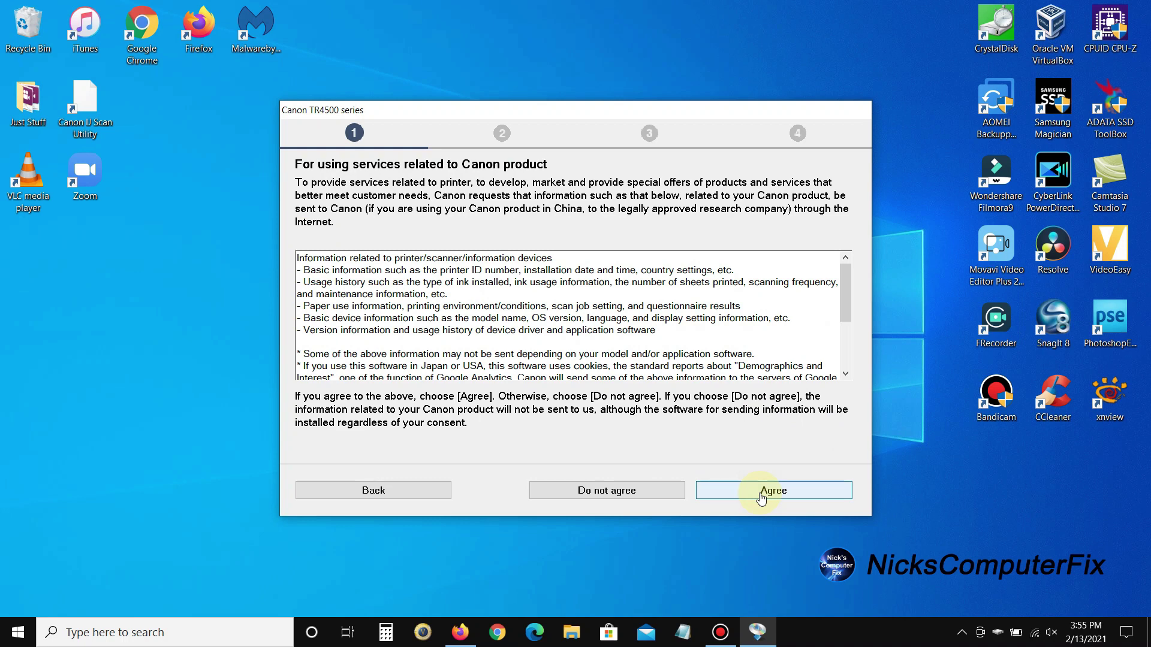
{"action": "scroll", "coordinate": [743, 498], "scroll_direction": "down", "scroll_amount": 3}
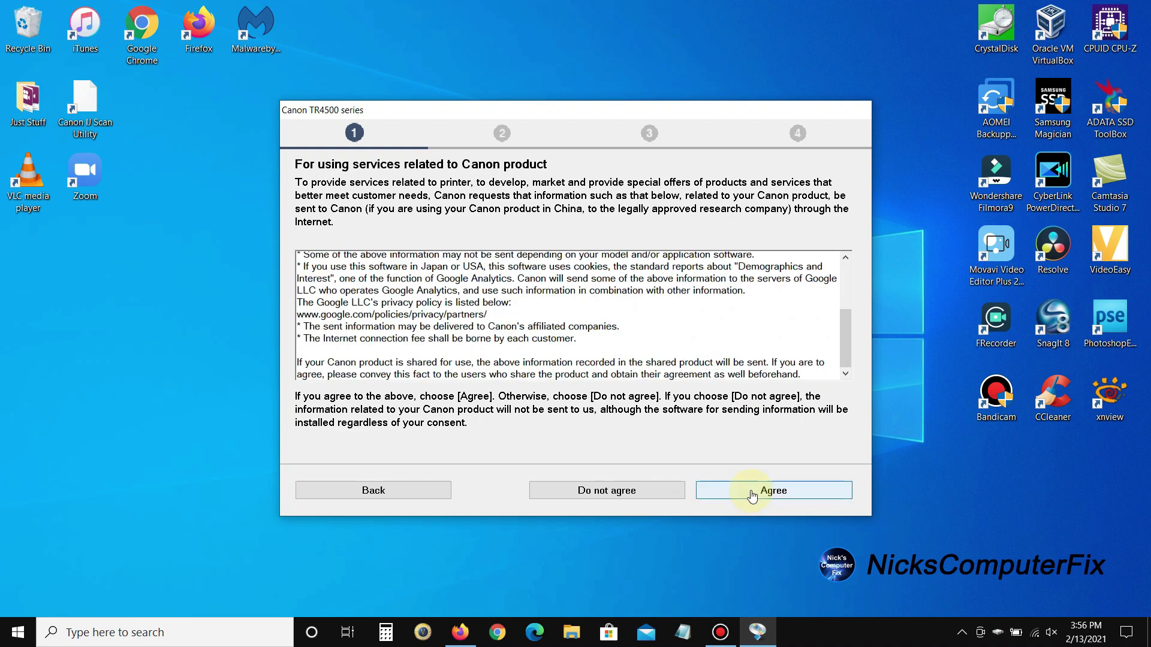
{"action": "left_click", "coordinate": [752, 496]}
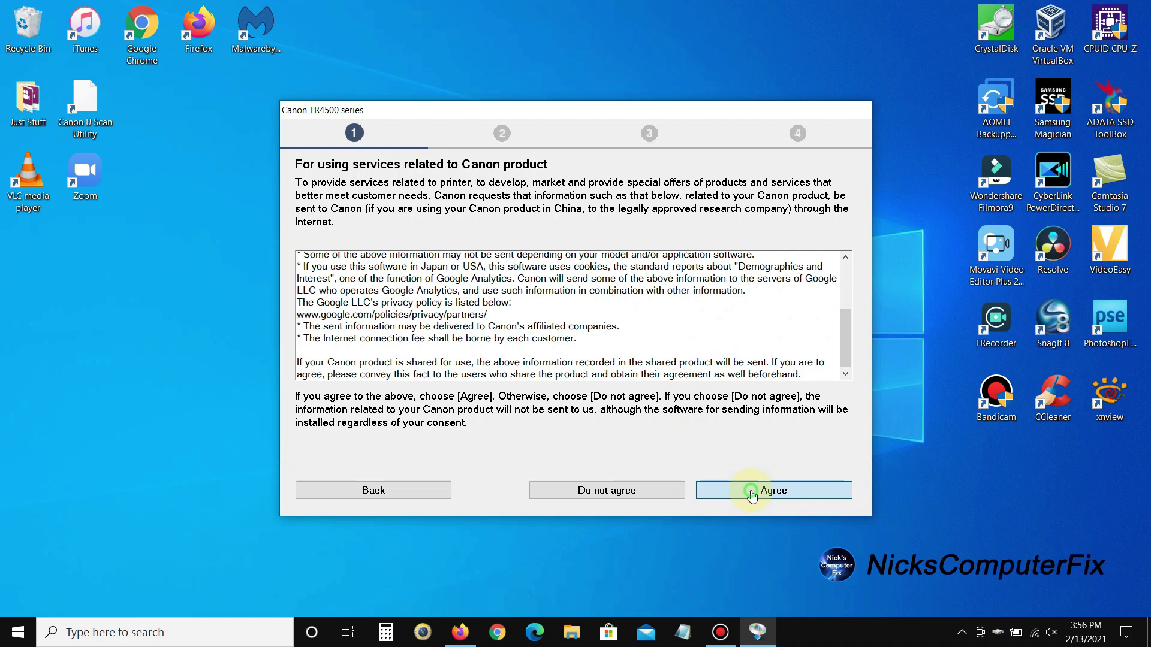
Confirm the consent so the printer check runs and Wi-Fi Connection is preselected.
{"action": "left_click", "coordinate": [752, 496]}
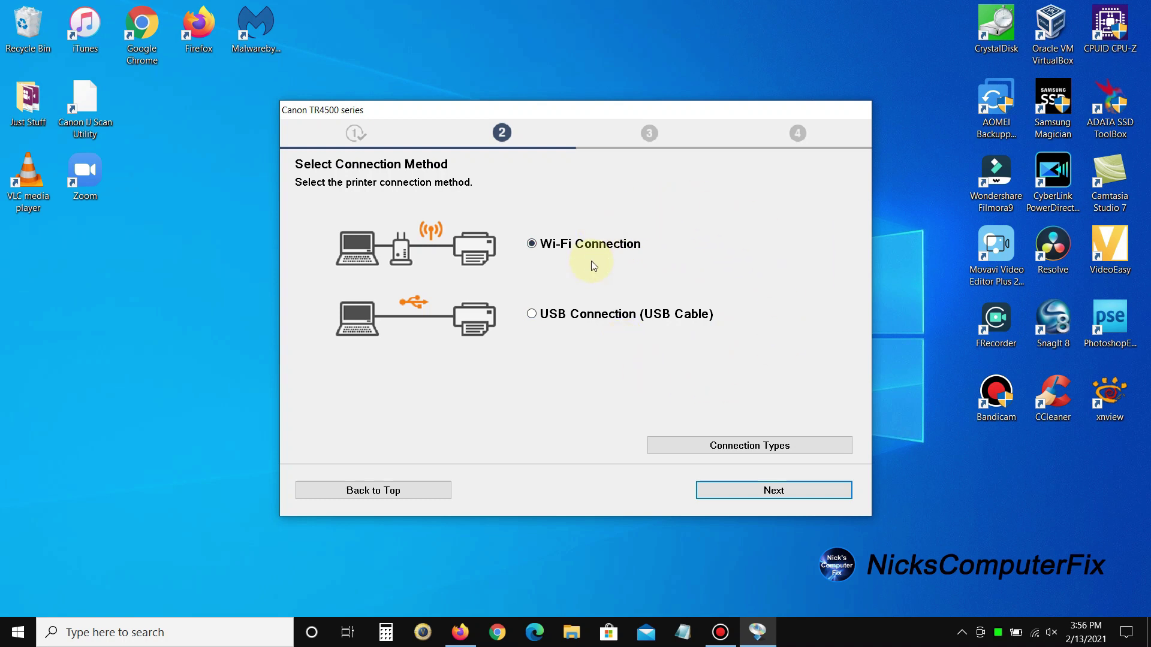
Proceed with Wi-Fi Connection and confirm on Check Power that the printer is on.
{"action": "left_click", "coordinate": [784, 491]}
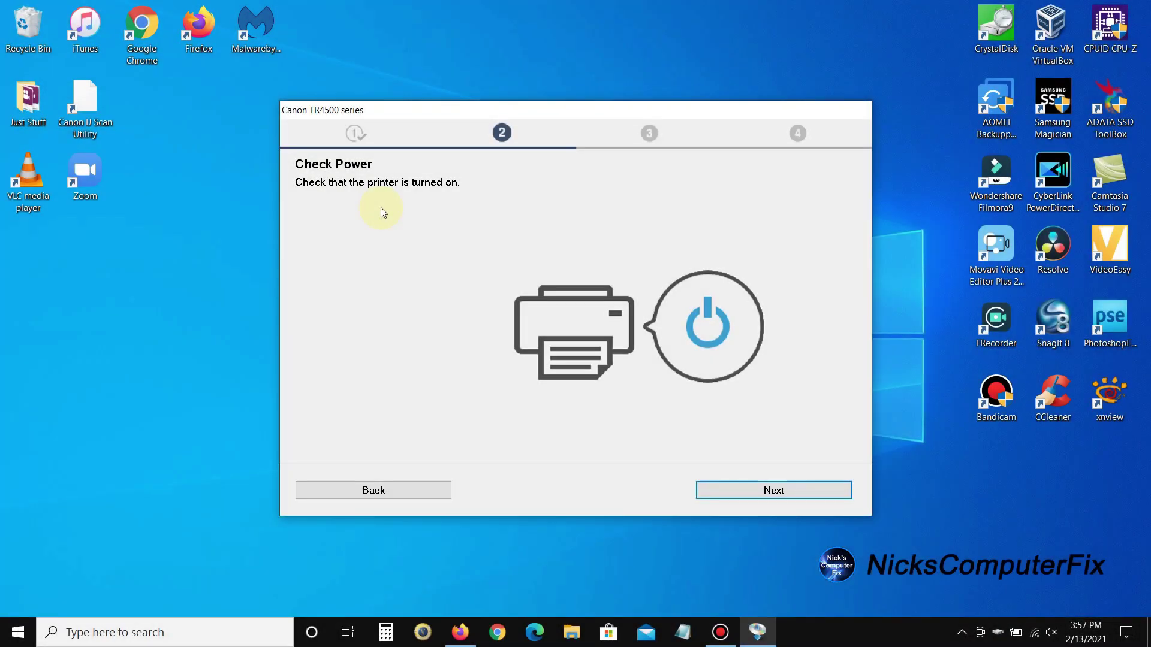
{"action": "left_click", "coordinate": [781, 491]}
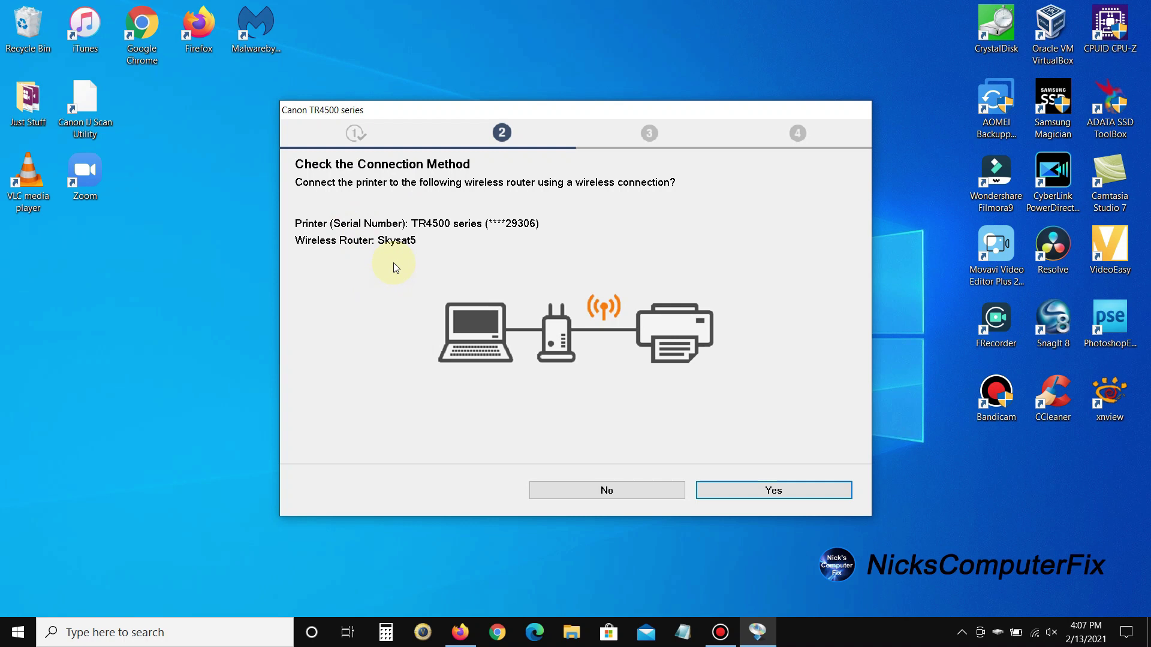
Join the printer to the detected wireless router using the Wi-Fi network password.
{"action": "left_click", "coordinate": [772, 491]}
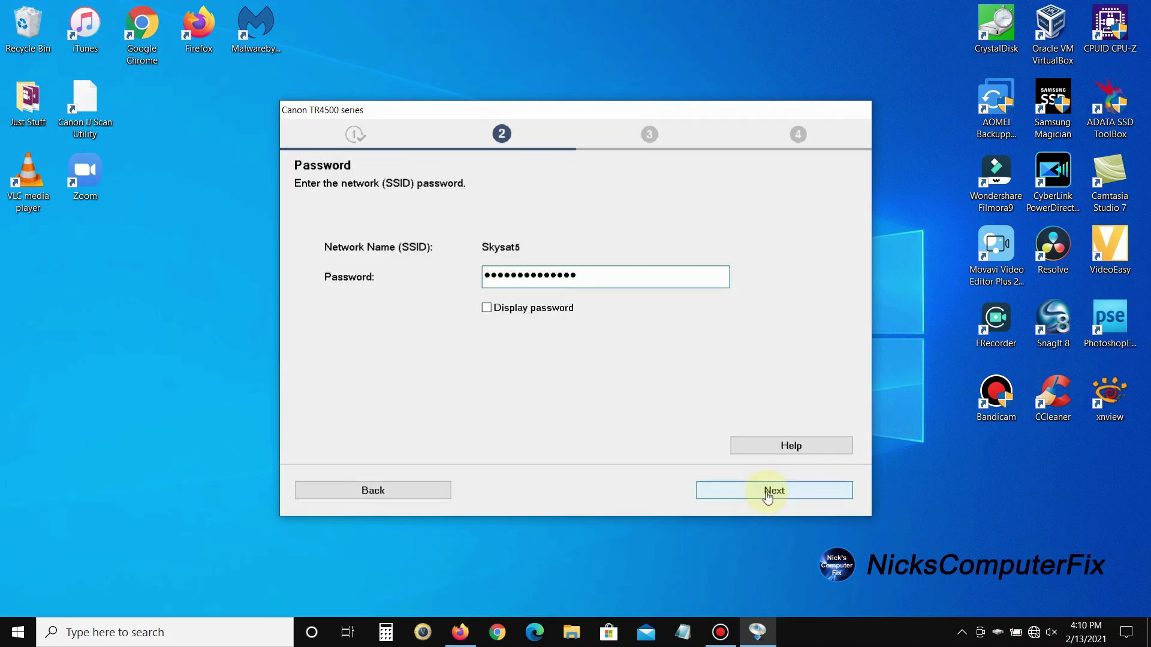
{"action": "left_click", "coordinate": [767, 492]}
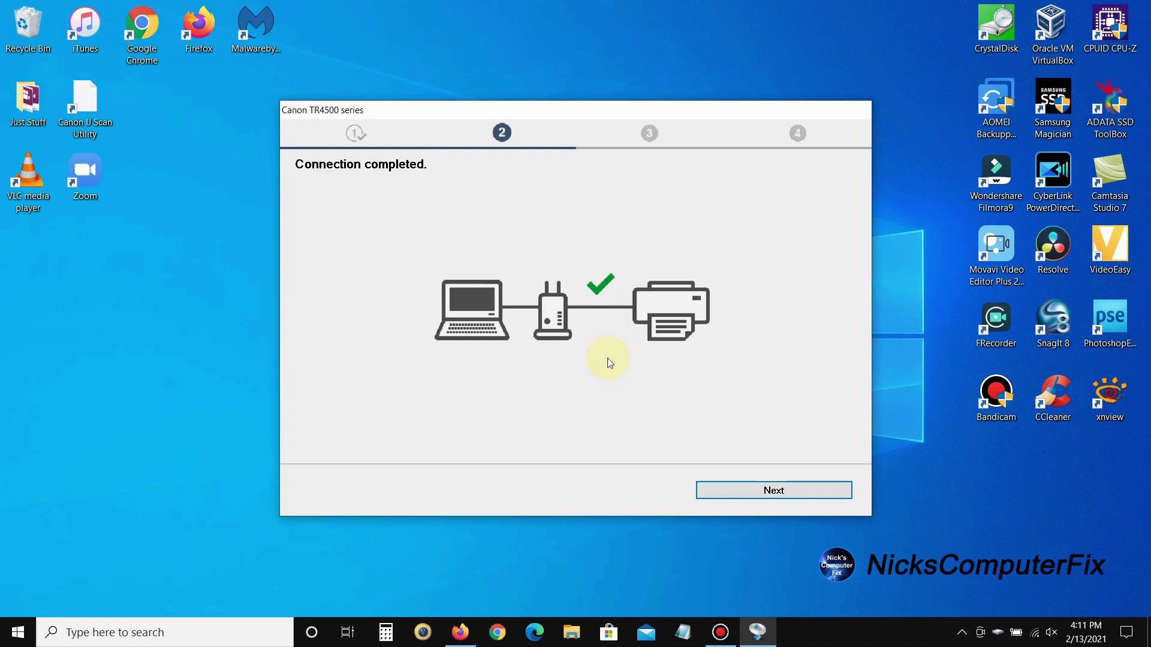
Install the MP Drivers and let setup advance to the step 3 Test Print page.
{"action": "left_click", "coordinate": [773, 497]}
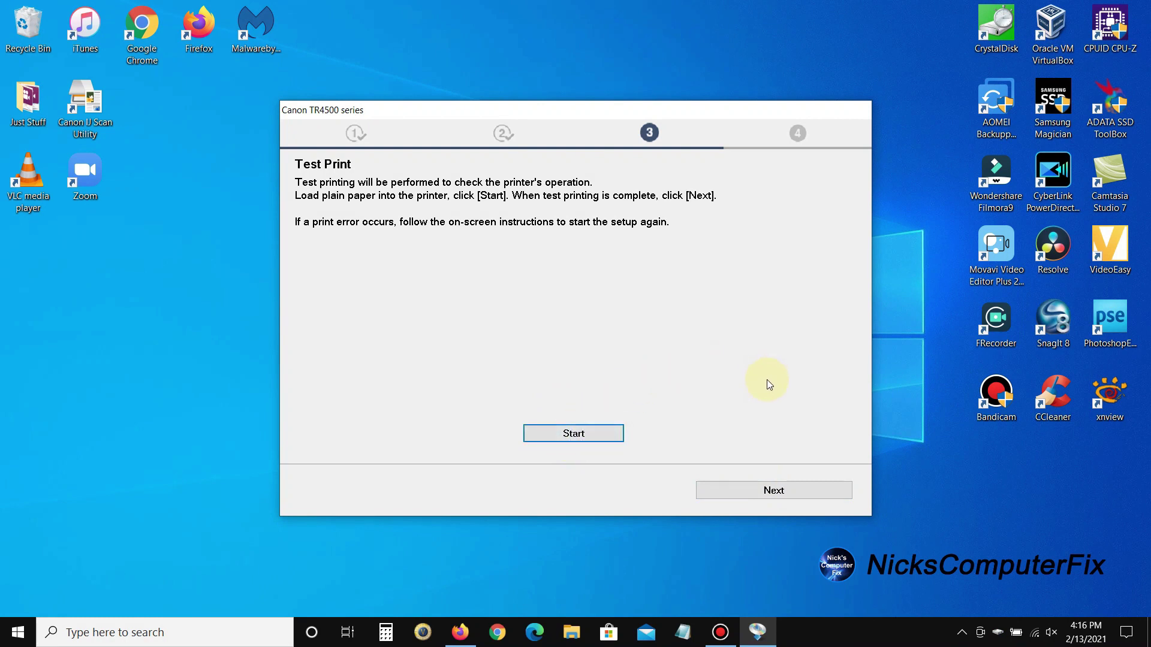
Get past the Test Print and Setup Complete pages to reach the Software Installation List.
{"action": "left_click", "coordinate": [775, 498]}
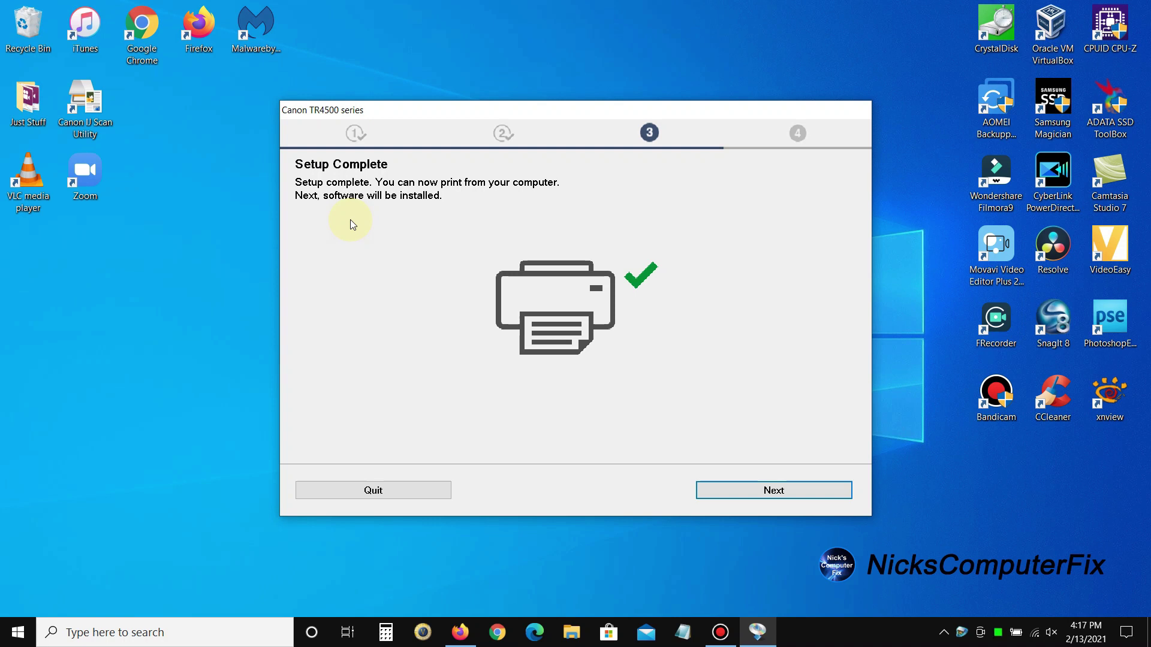
{"action": "left_click", "coordinate": [764, 490]}
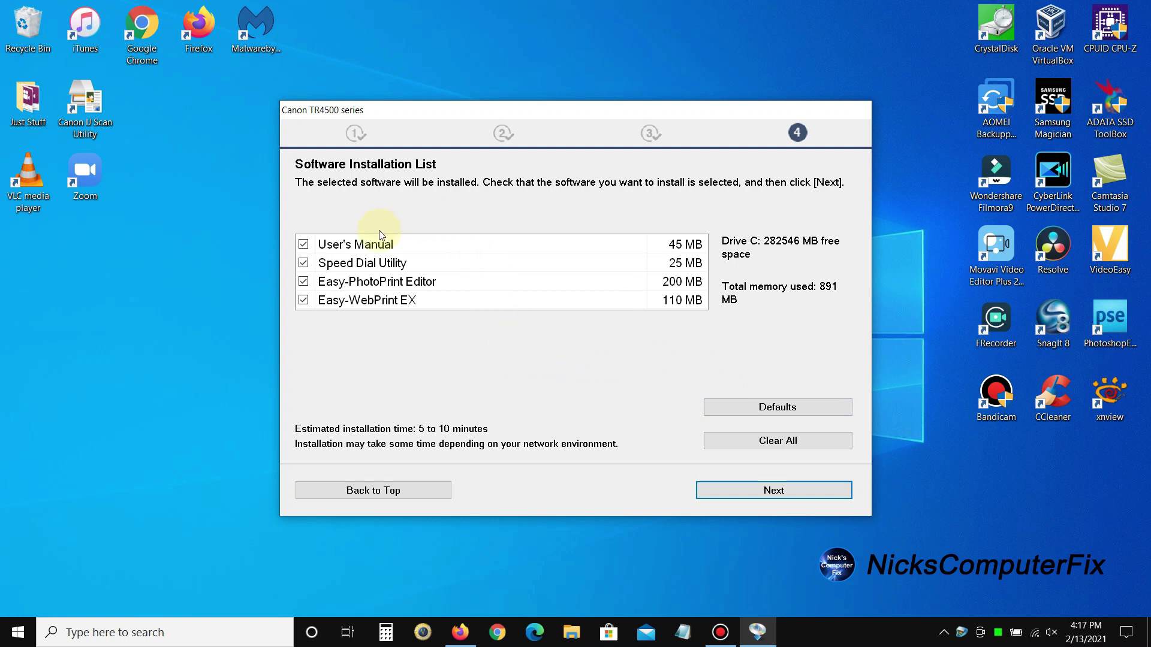
Uncheck User's Manual, Speed Dial Utility, Easy-PhotoPrint Editor and Easy-WebPrint EX, then continue.
{"action": "mouse_move", "coordinate": [402, 265]}
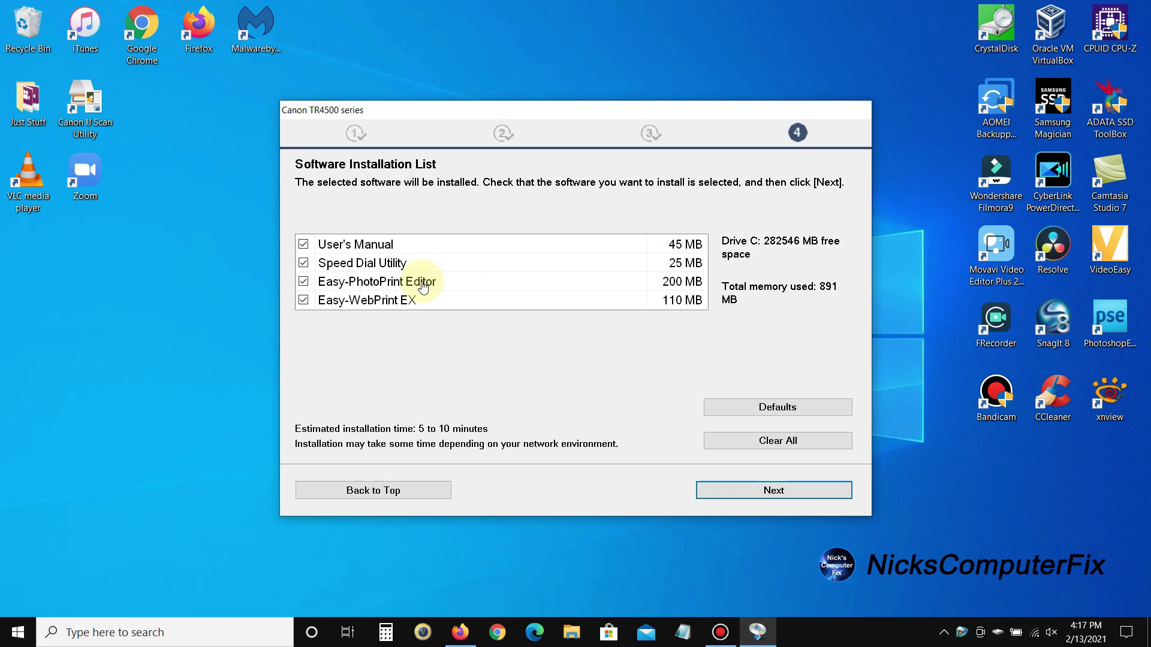
{"action": "mouse_move", "coordinate": [423, 286]}
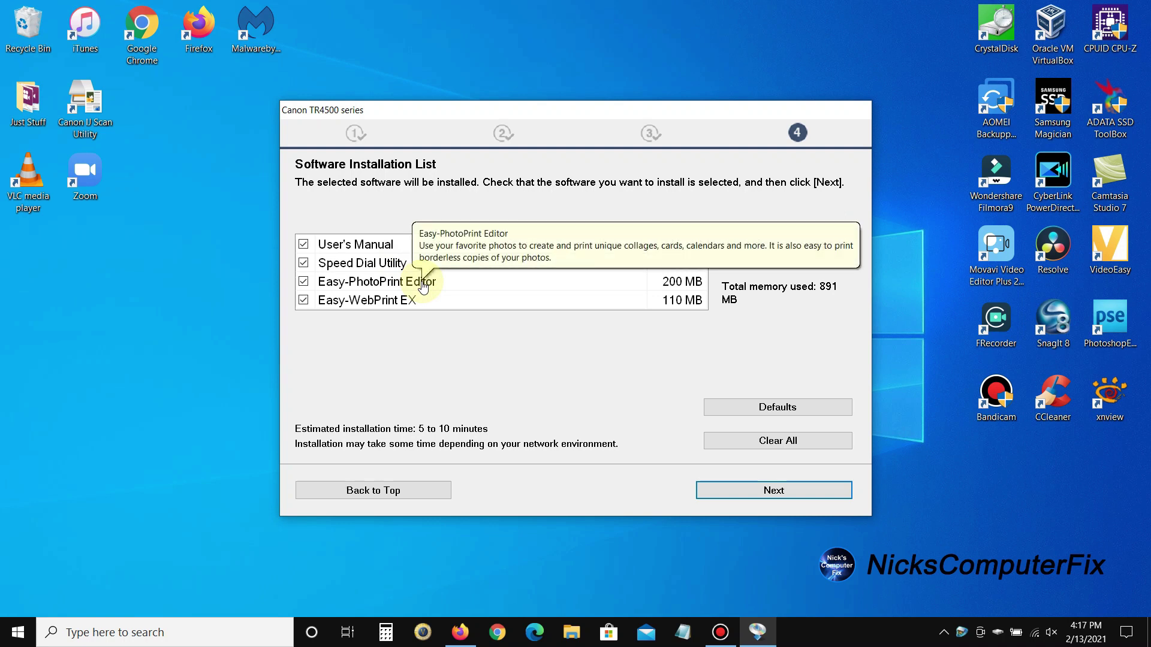
{"action": "left_click", "coordinate": [304, 244]}
{"action": "left_click", "coordinate": [303, 262]}
{"action": "left_click", "coordinate": [303, 281]}
{"action": "left_click", "coordinate": [303, 299]}
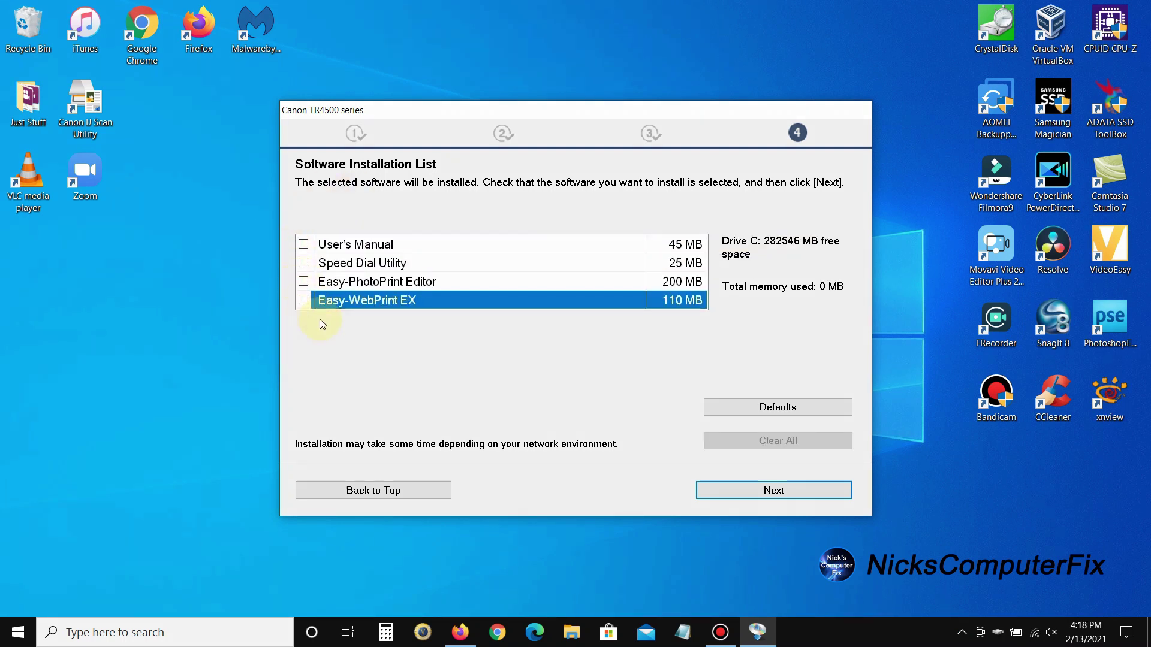
{"action": "left_click", "coordinate": [772, 498]}
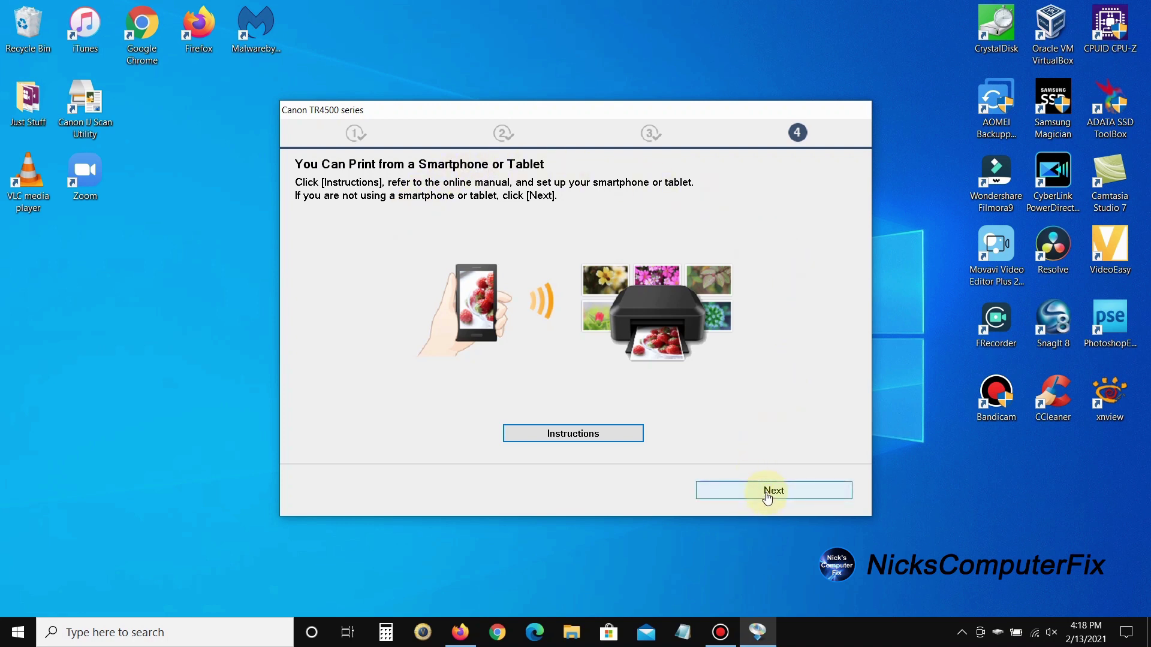
Skip the smartphone page and printer registration, then exit the successfully completed installer.
{"action": "left_click", "coordinate": [766, 498]}
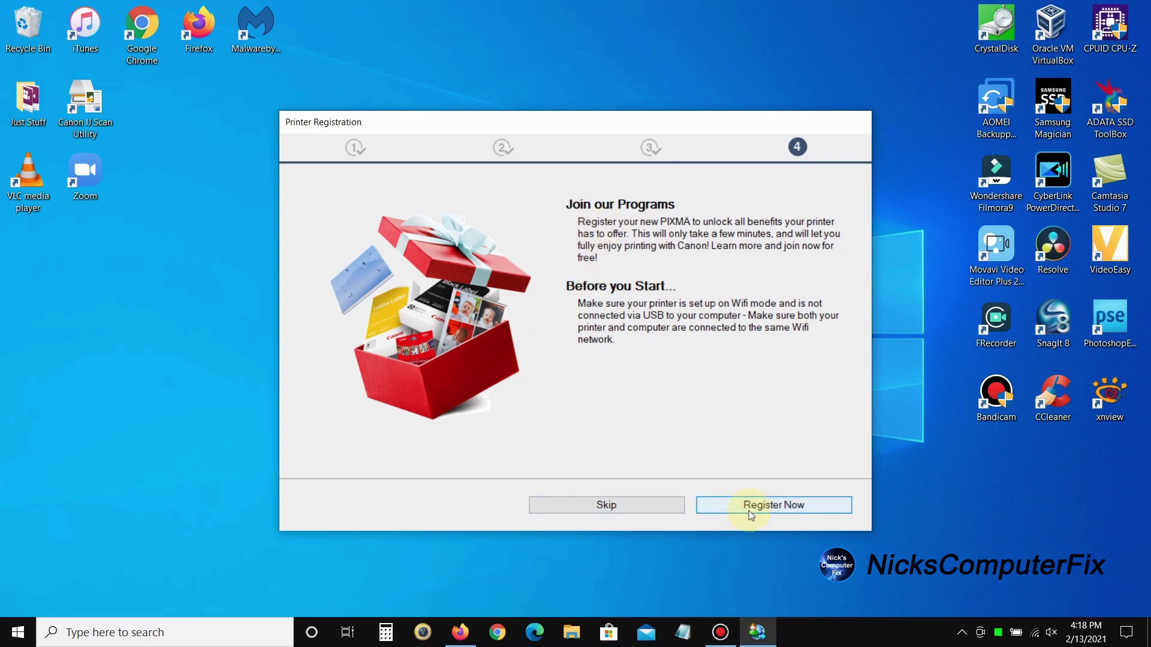
{"action": "left_click", "coordinate": [628, 502]}
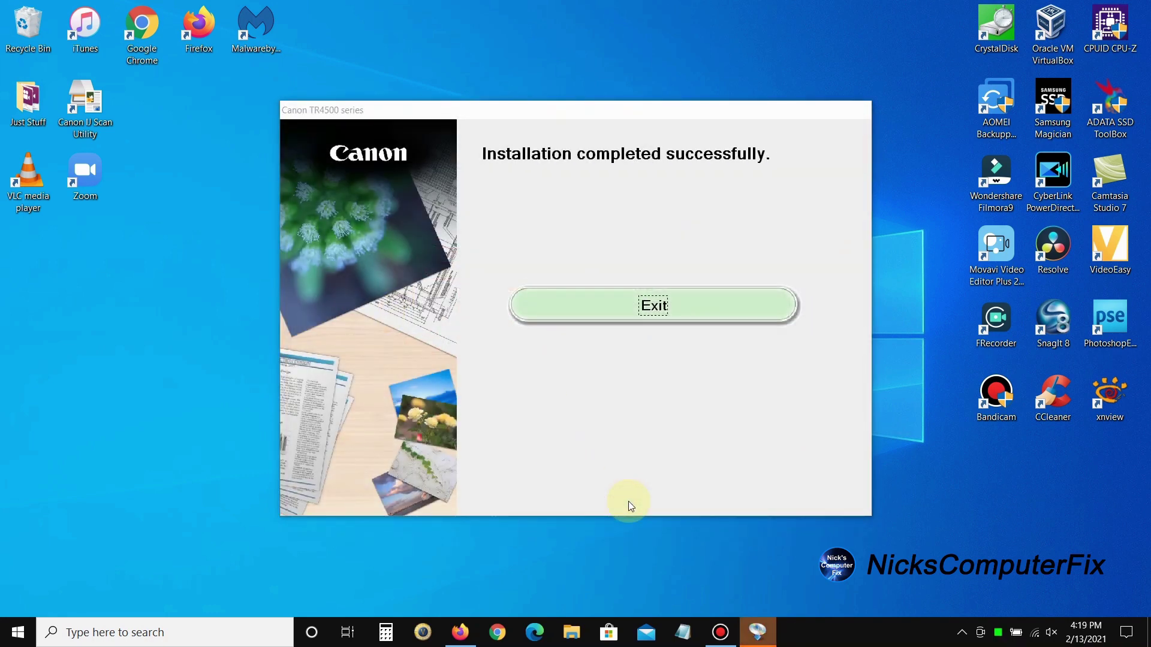
{"action": "left_click", "coordinate": [755, 317]}
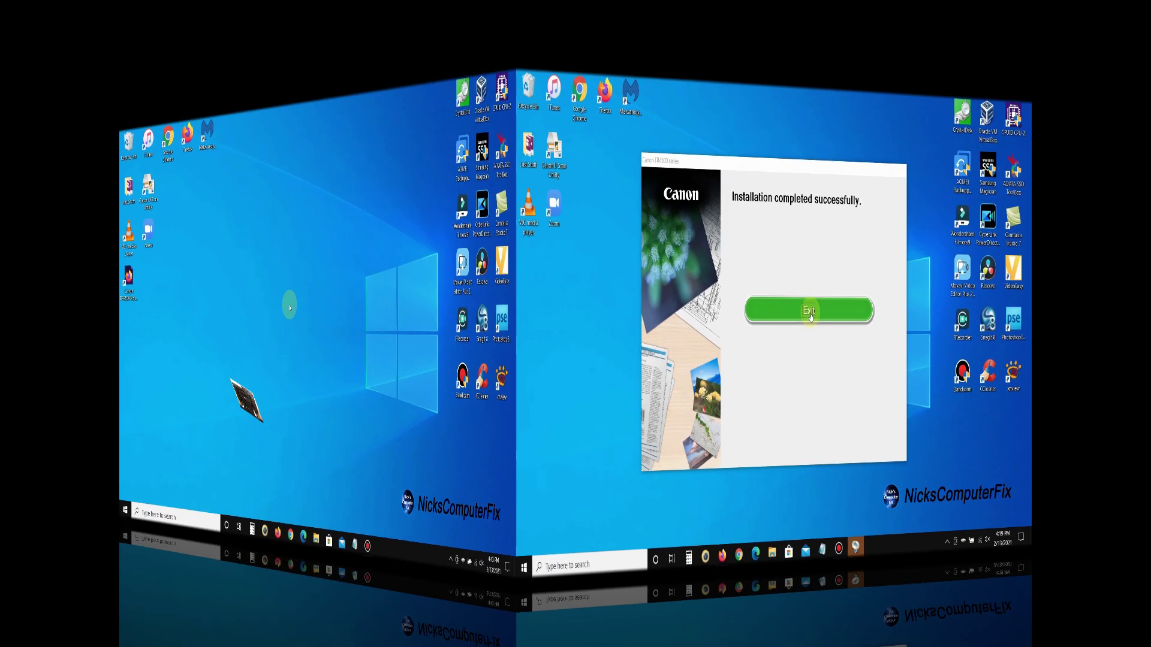